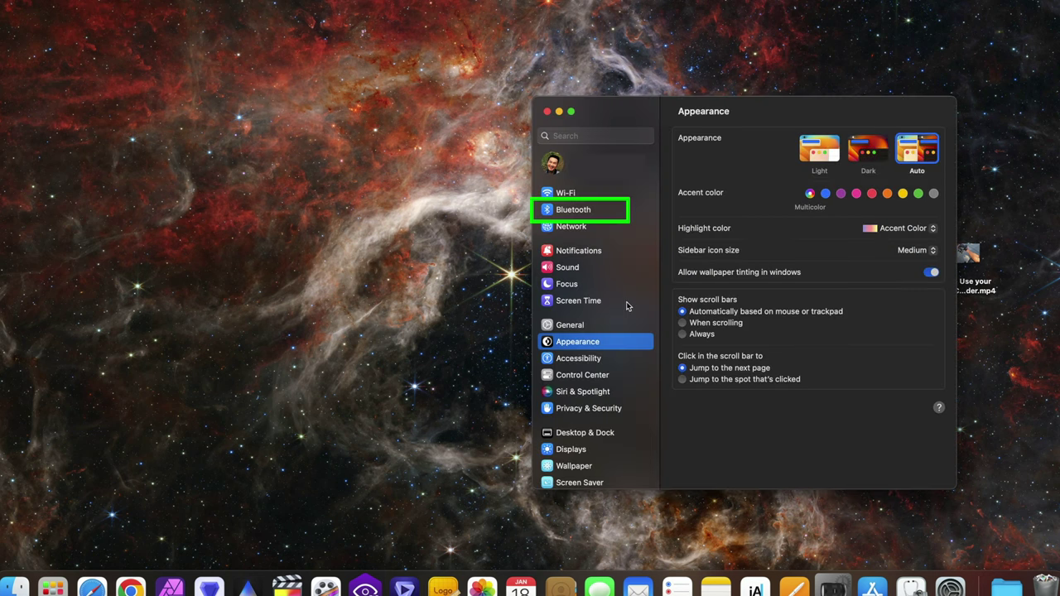
- Open macOS Bluetooth settings so the keyboard connects and Keyboard Setup Assistant launches
{"action": "left_click", "coordinate": [573, 212]}
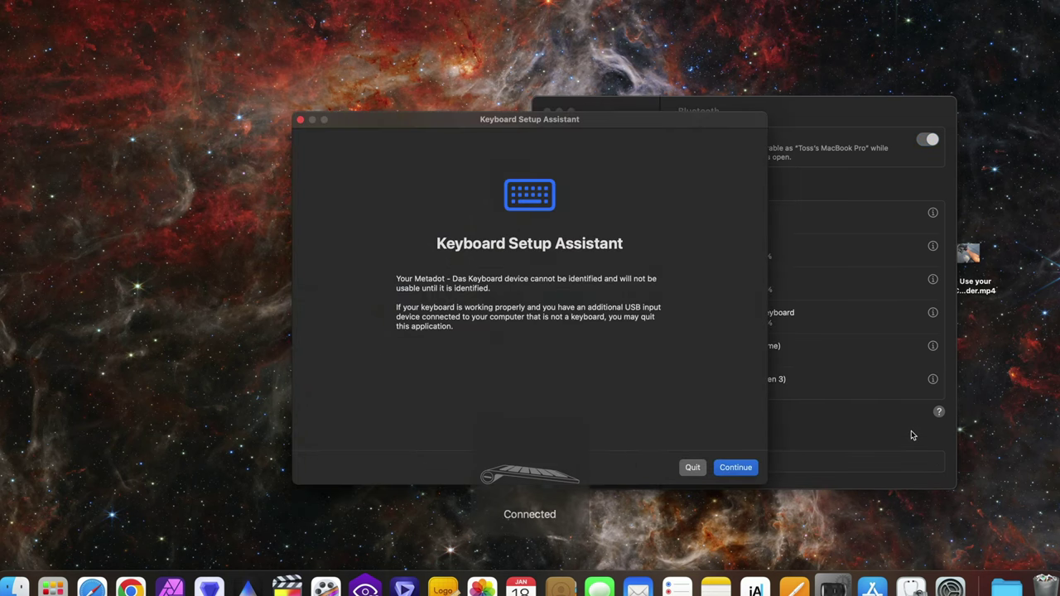
- Identify the Anker A7726 as an ANSI keyboard by pressing Z and slash when prompted
{"action": "left_click", "coordinate": [734, 469]}
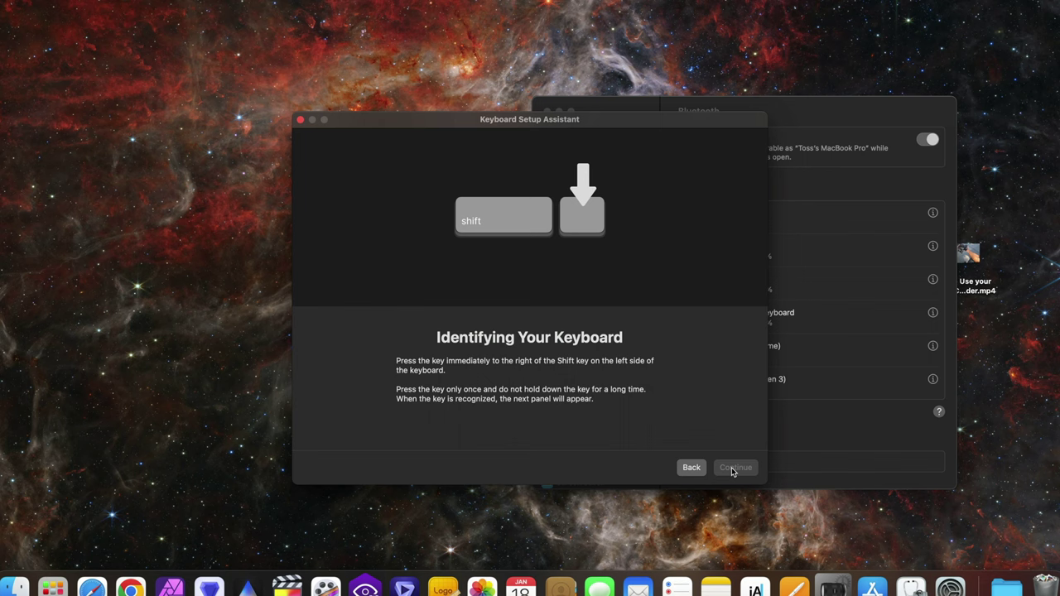
{"action": "key", "text": "z"}
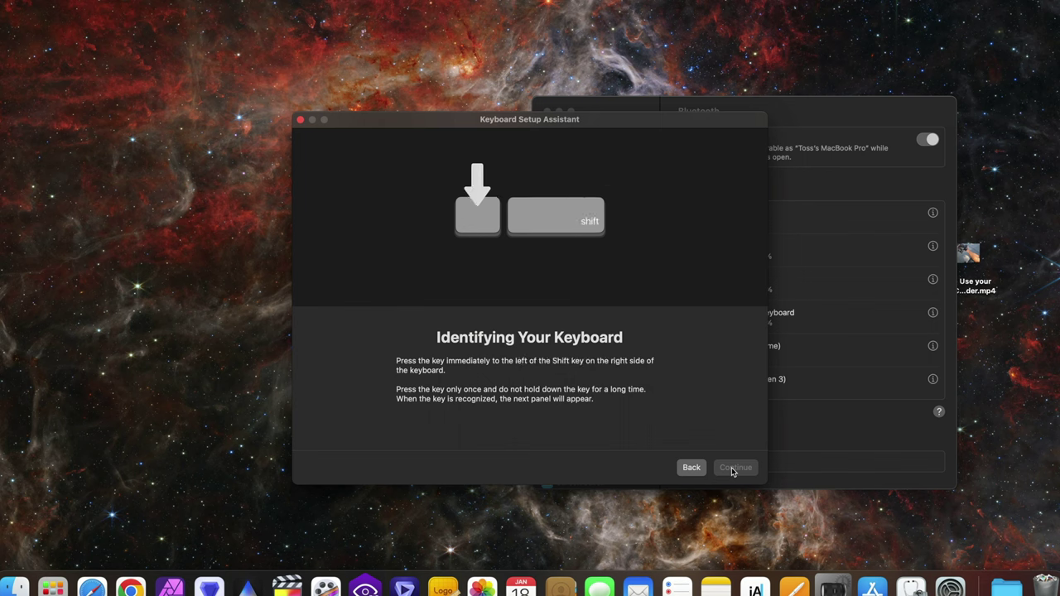
{"action": "key", "text": "slash"}
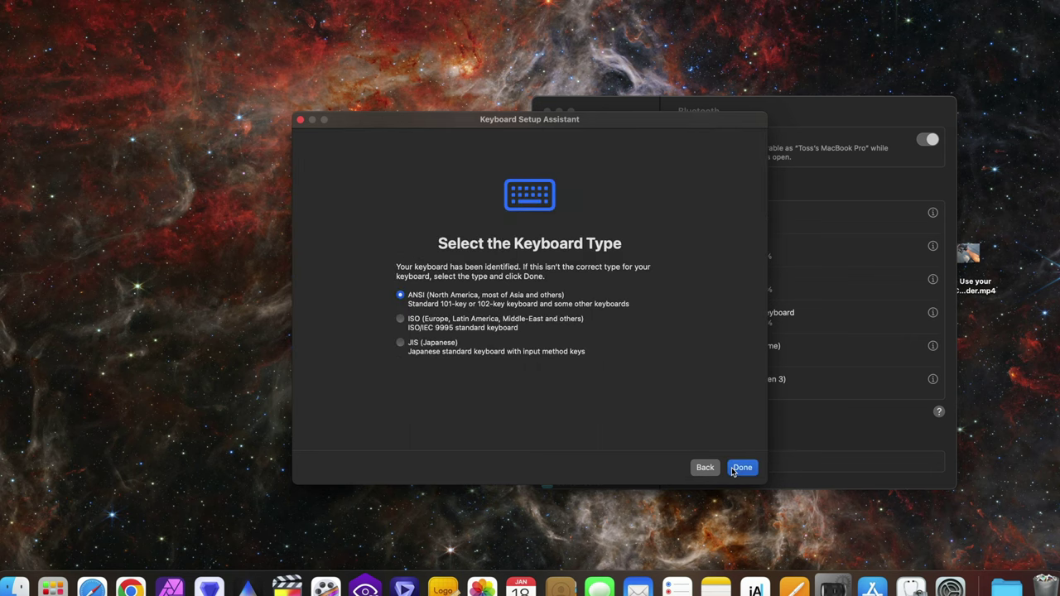
{"action": "left_click", "coordinate": [738, 469]}
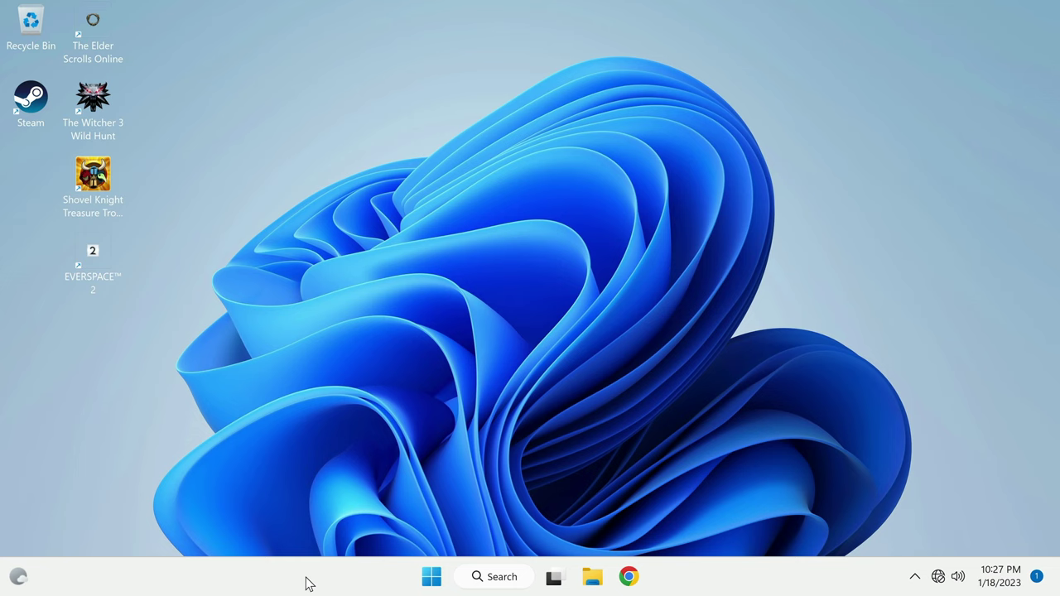
- Open Windows Settings' Bluetooth & devices page and start adding a Bluetooth device
{"action": "left_click", "coordinate": [430, 578]}
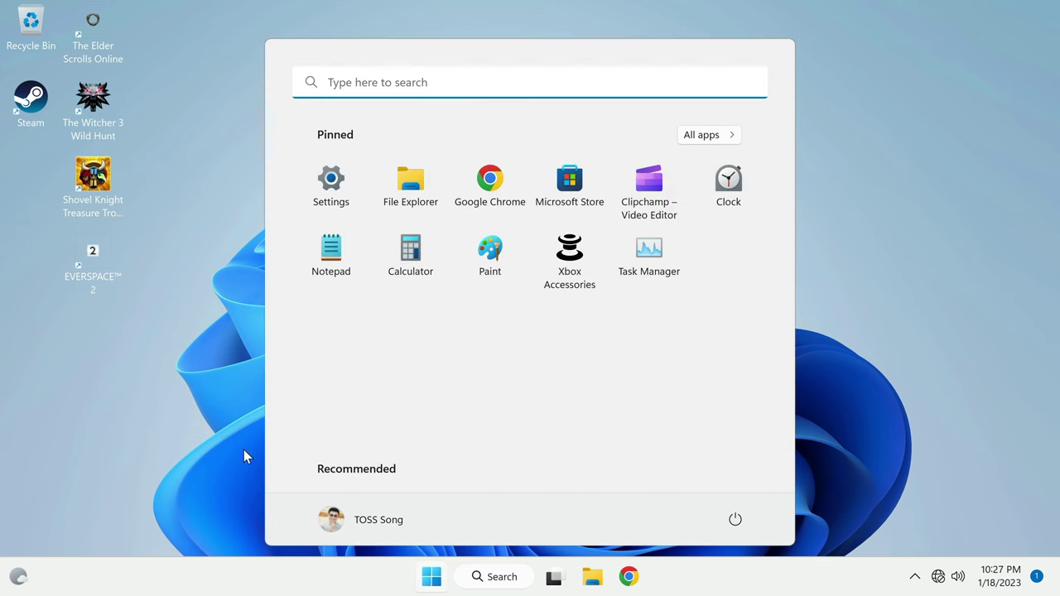
{"action": "left_click", "coordinate": [333, 194]}
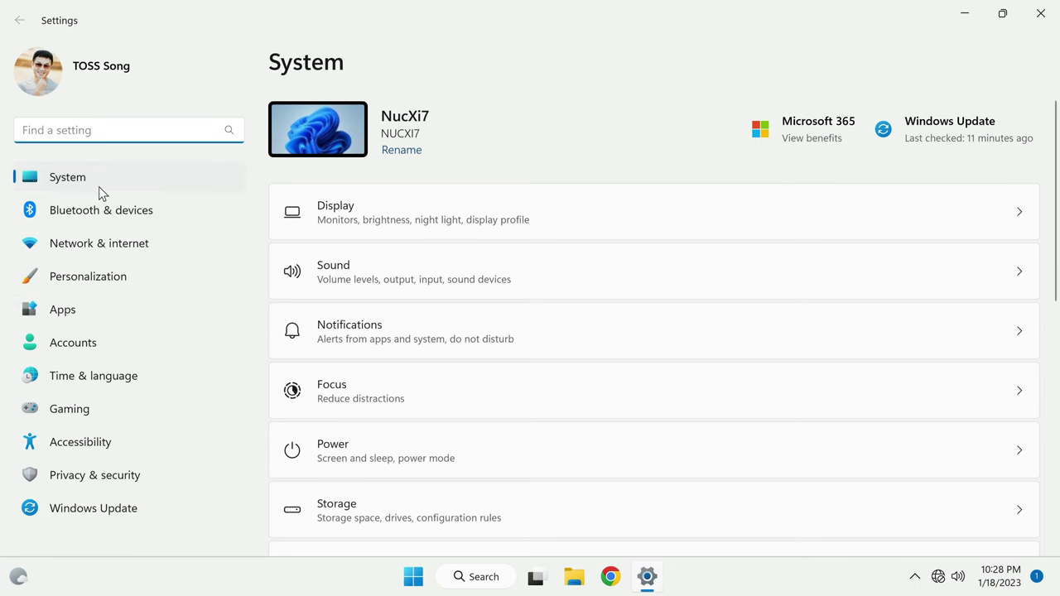
{"action": "left_click", "coordinate": [98, 223]}
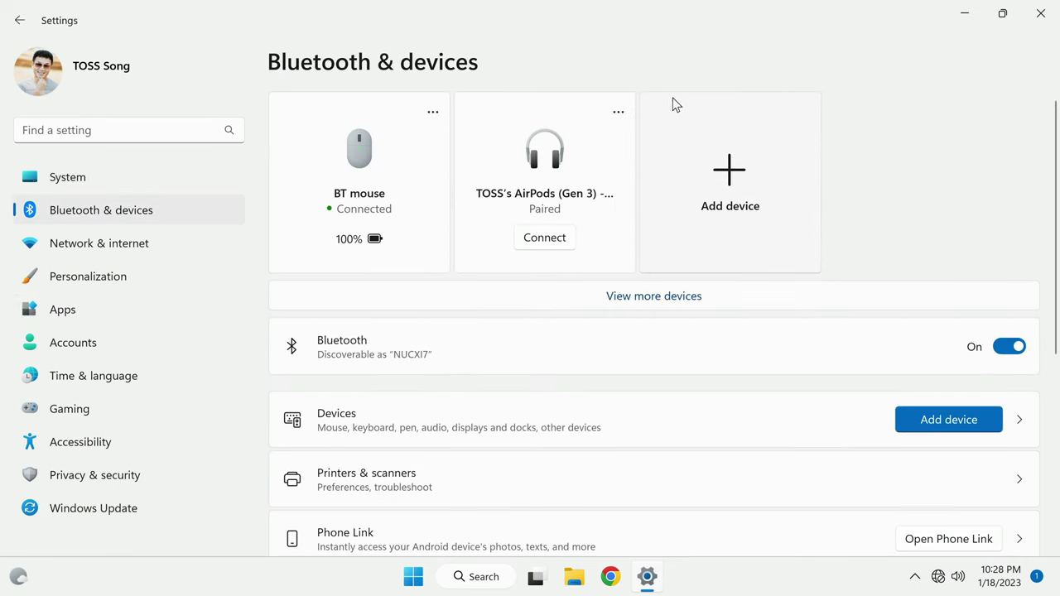
{"action": "left_click", "coordinate": [733, 171]}
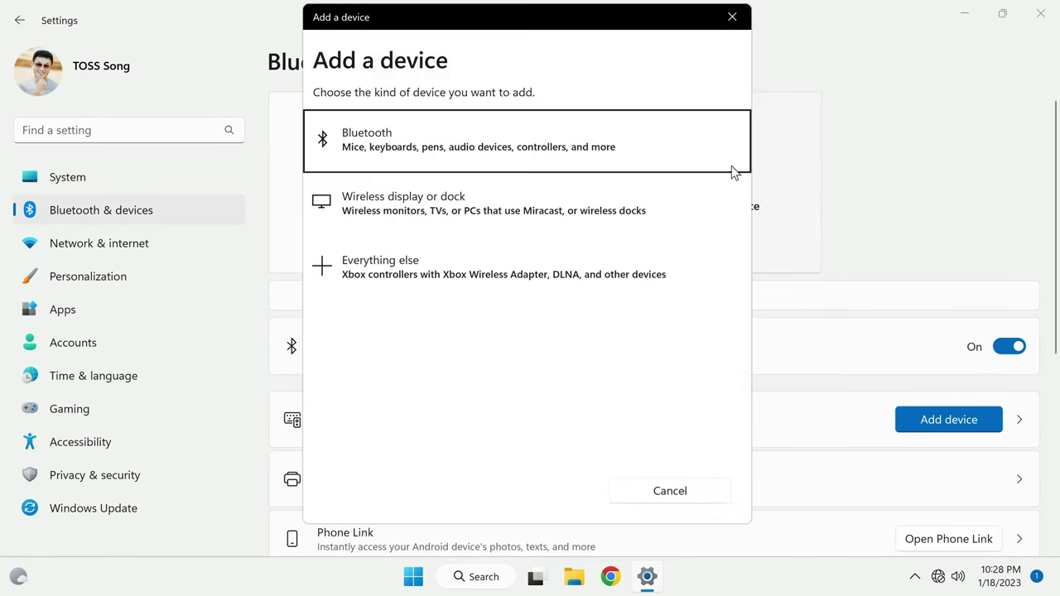
{"action": "left_click", "coordinate": [387, 159]}
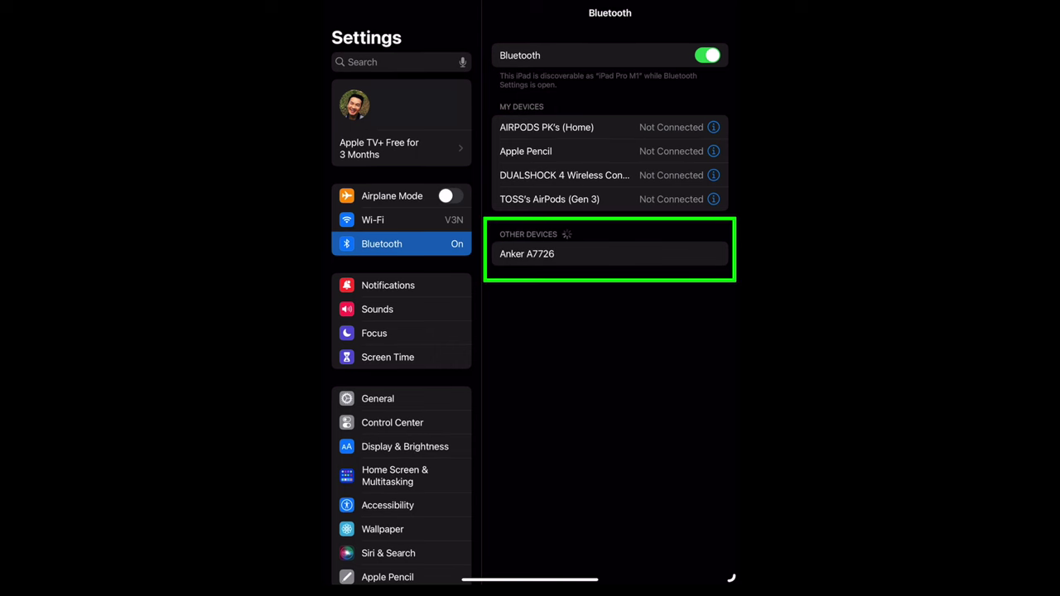
- Pair the iPad with the Anker A7726 listed under Other Devices
{"action": "left_click", "coordinate": [527, 254]}
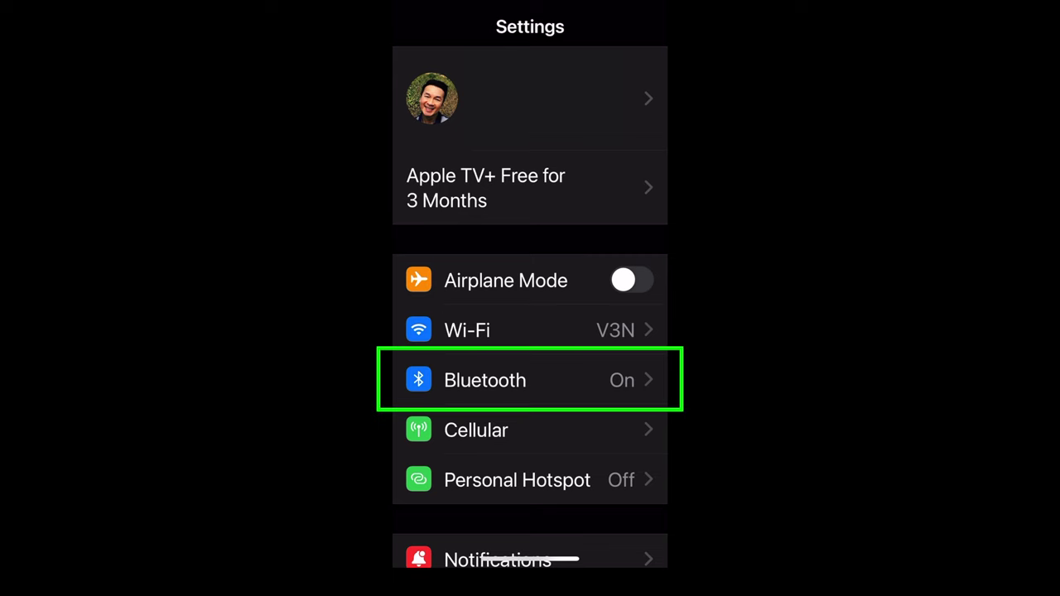
- Open the iPhone's Bluetooth settings and pair the Anker A7726 from Other Devices
{"action": "left_click", "coordinate": [484, 380]}
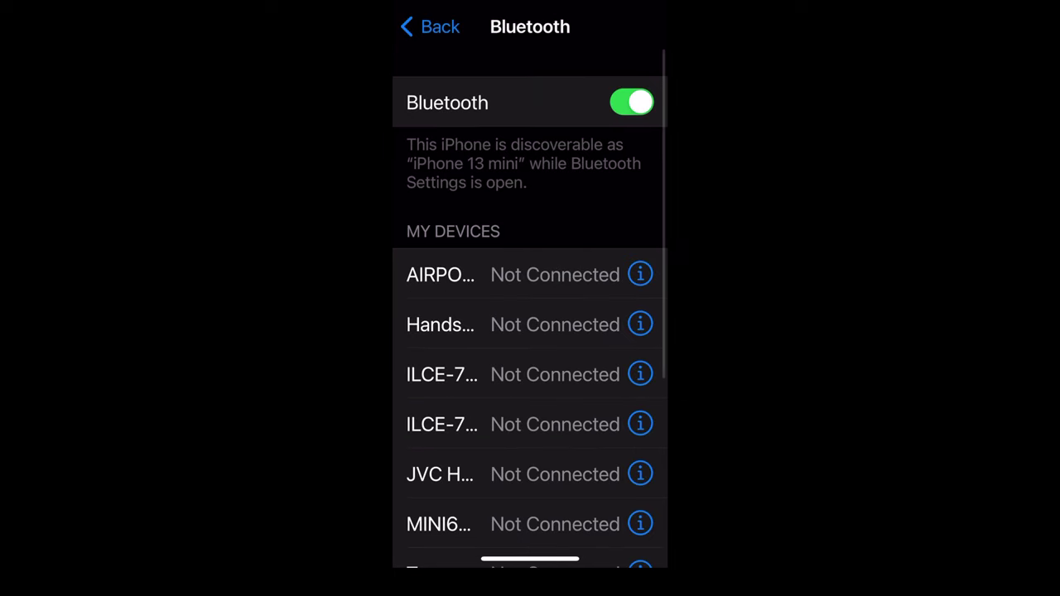
{"action": "scroll", "coordinate": [530, 331], "scroll_direction": "down", "scroll_amount": 5}
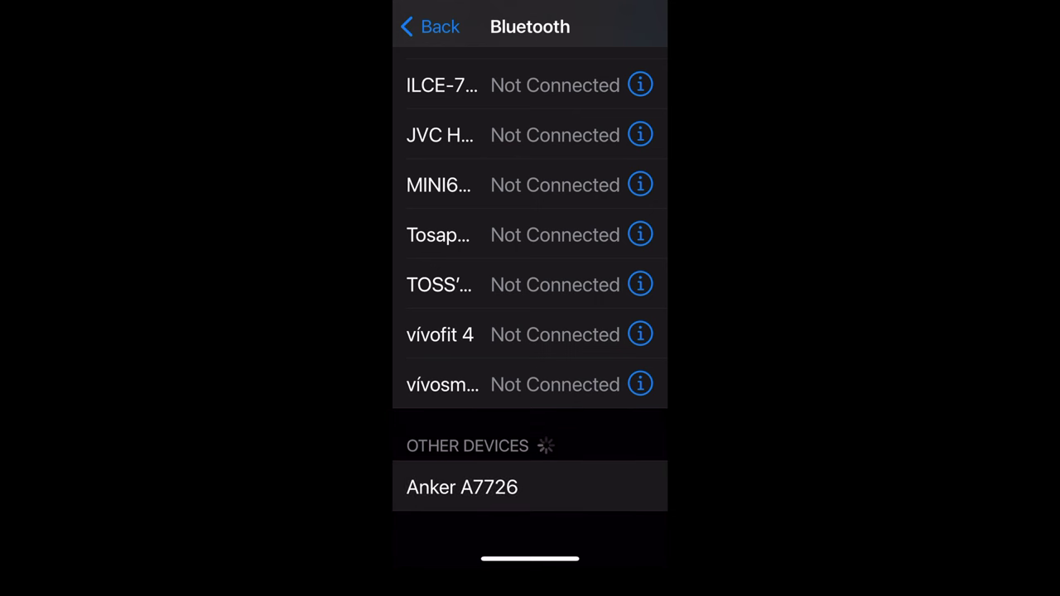
{"action": "left_click", "coordinate": [462, 487]}
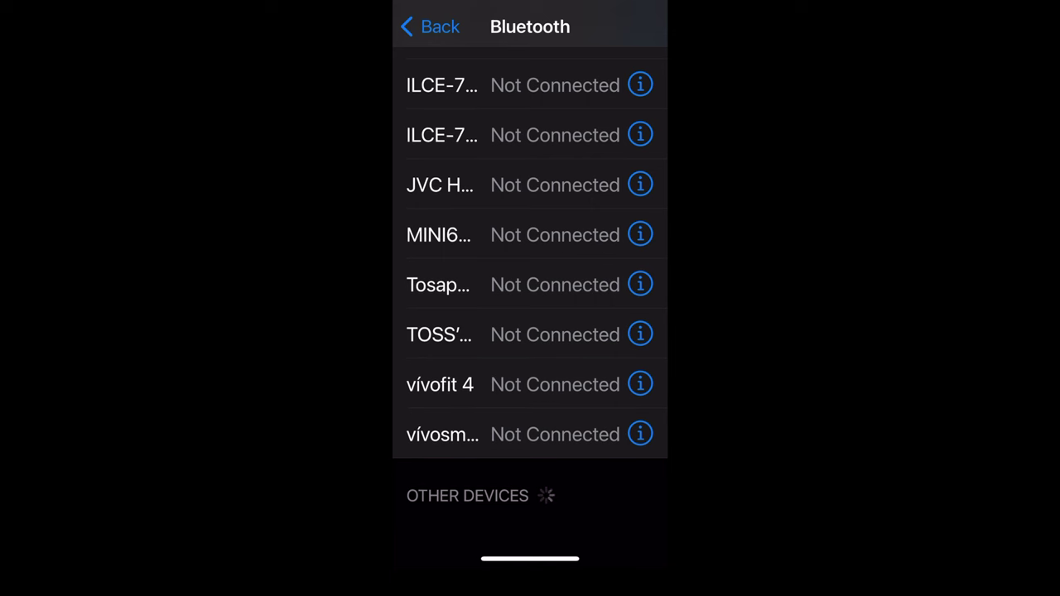
{"action": "scroll", "coordinate": [530, 294], "scroll_direction": "up", "scroll_amount": 5}
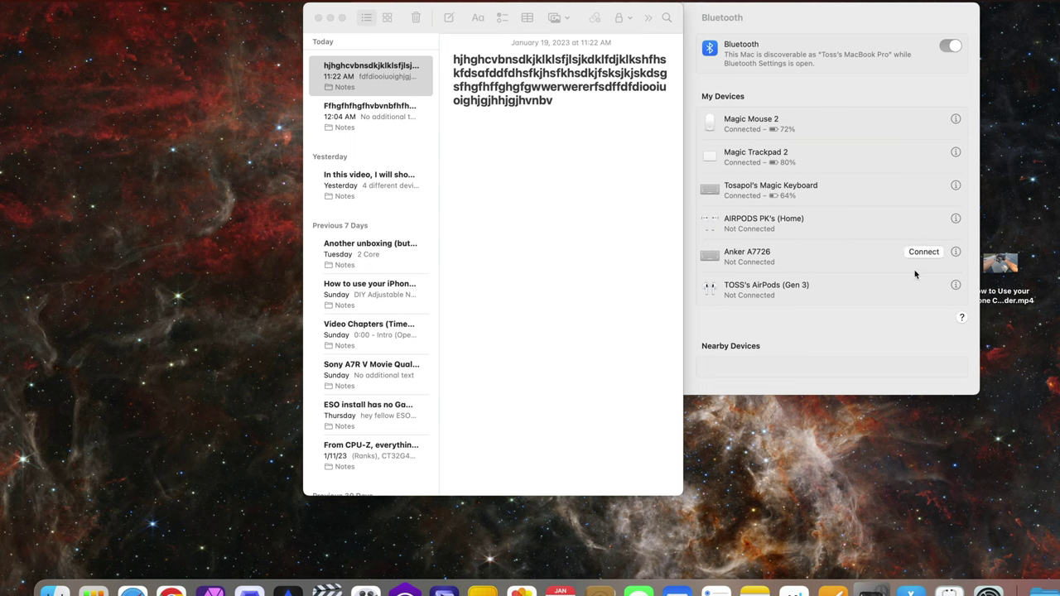
- Forget the Anker A7726 from the Mac's Bluetooth device list
{"action": "left_click", "coordinate": [957, 253]}
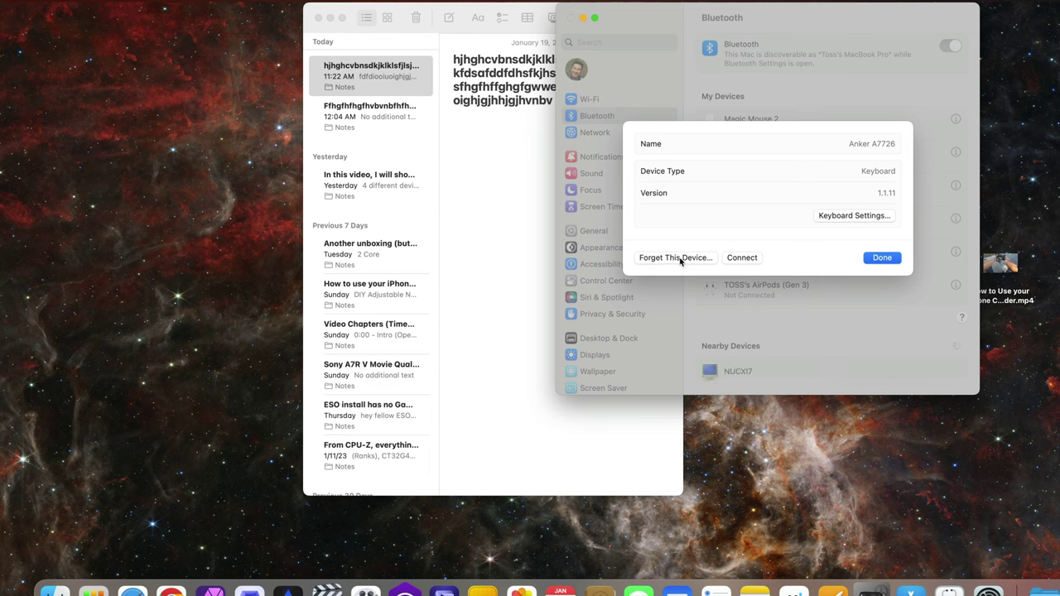
{"action": "left_click", "coordinate": [676, 257]}
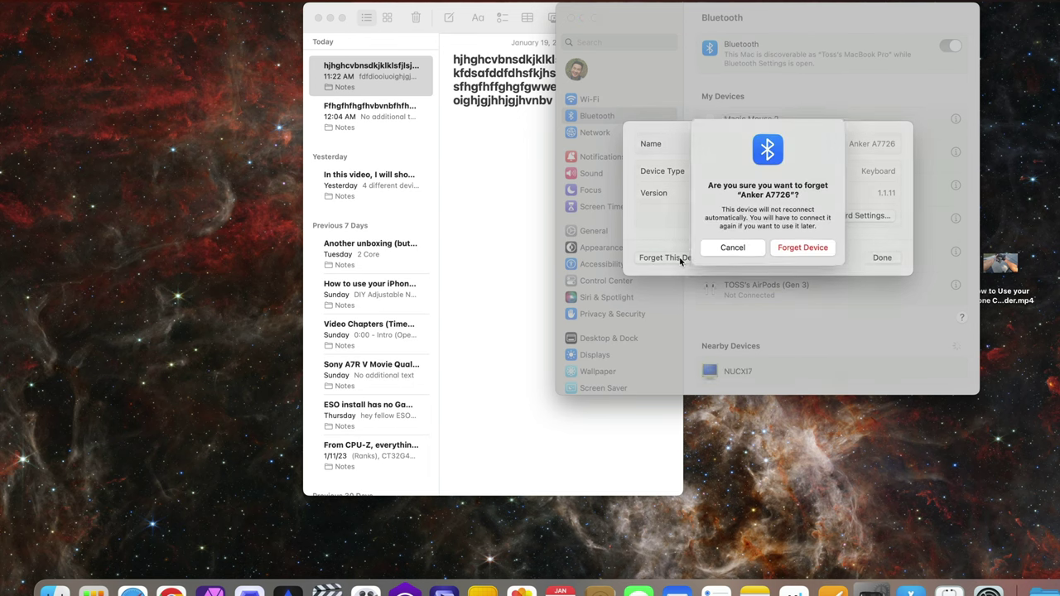
{"action": "left_click", "coordinate": [807, 256]}
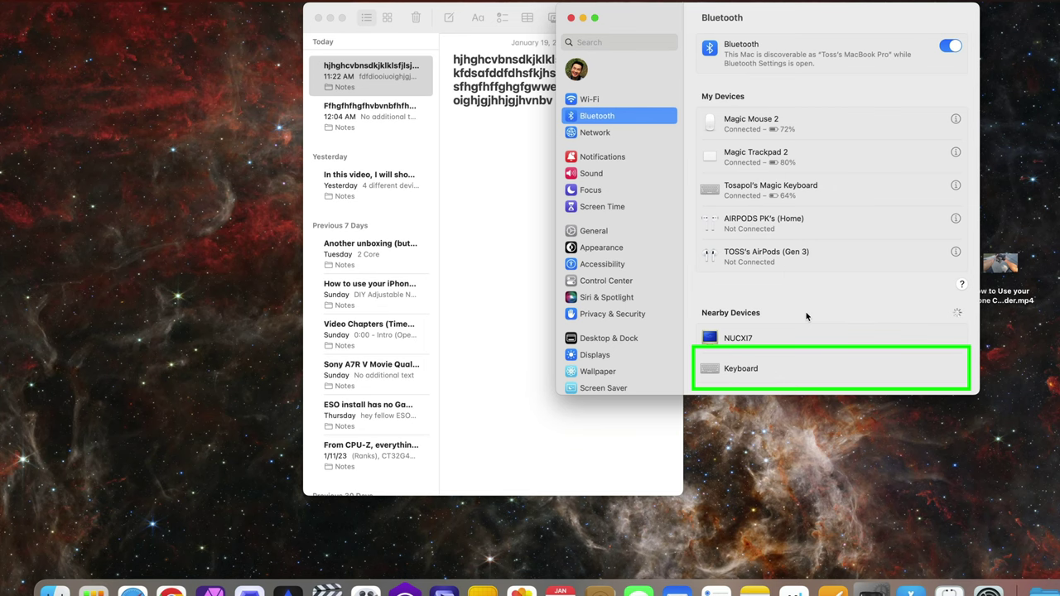
- Reconnect the keyboard and type a line of test characters into the note
{"action": "mouse_move", "coordinate": [748, 368]}
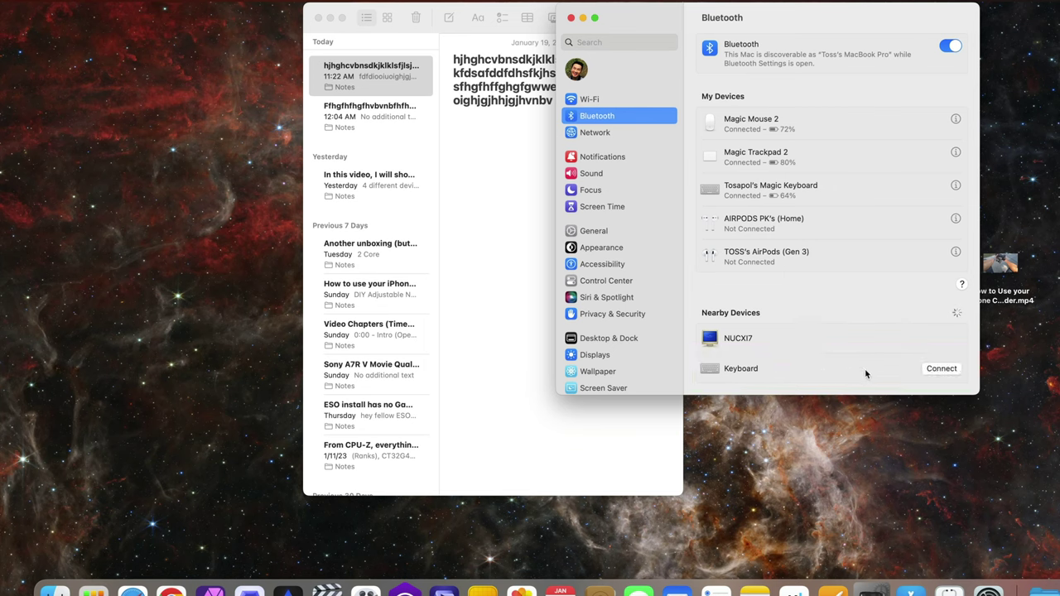
{"action": "left_click", "coordinate": [942, 369]}
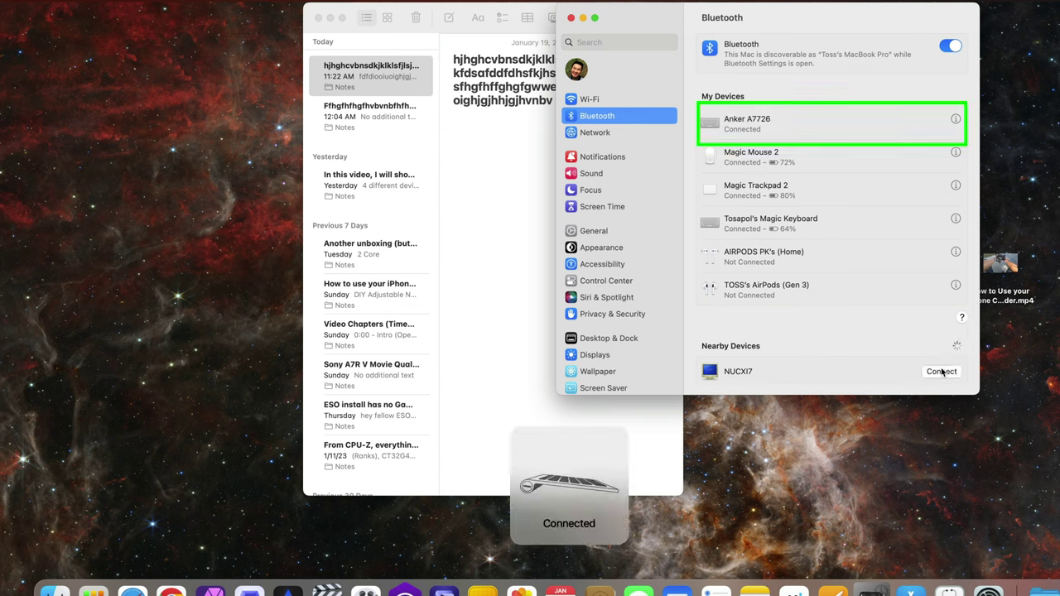
{"action": "left_click", "coordinate": [520, 317]}
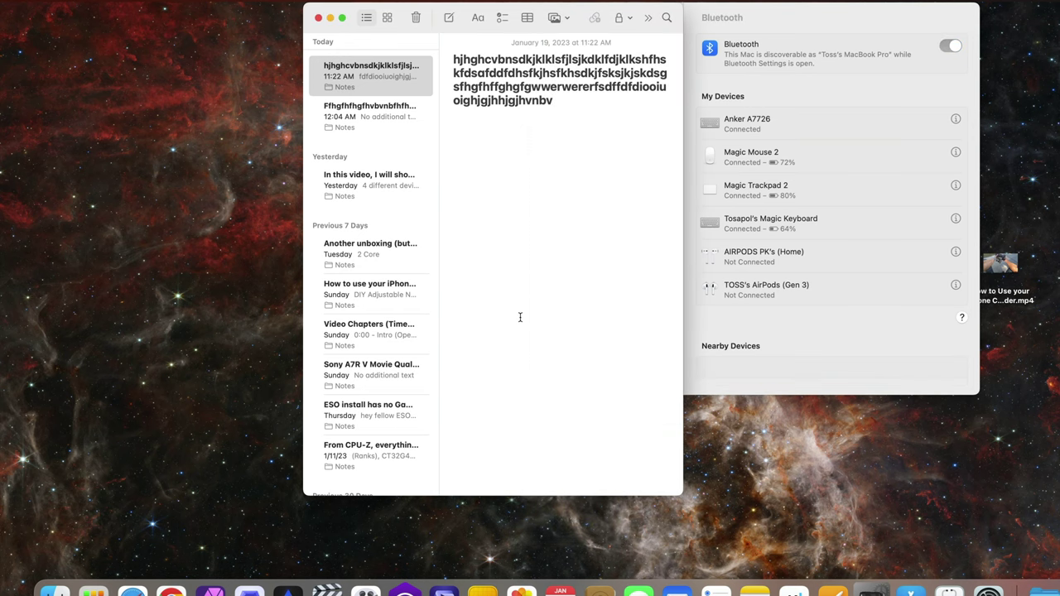
{"action": "type", "text": "bcbcvbcbdhddfdgfddgfgf"}
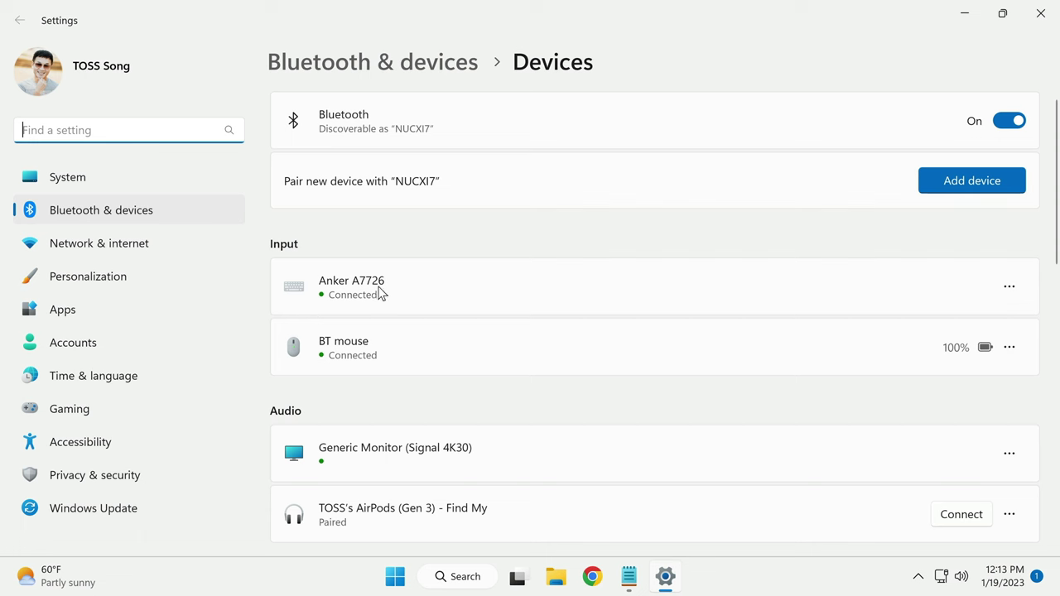
- Remove the Anker A7726 from Windows' input devices, confirming with Yes
{"action": "left_click", "coordinate": [1003, 286]}
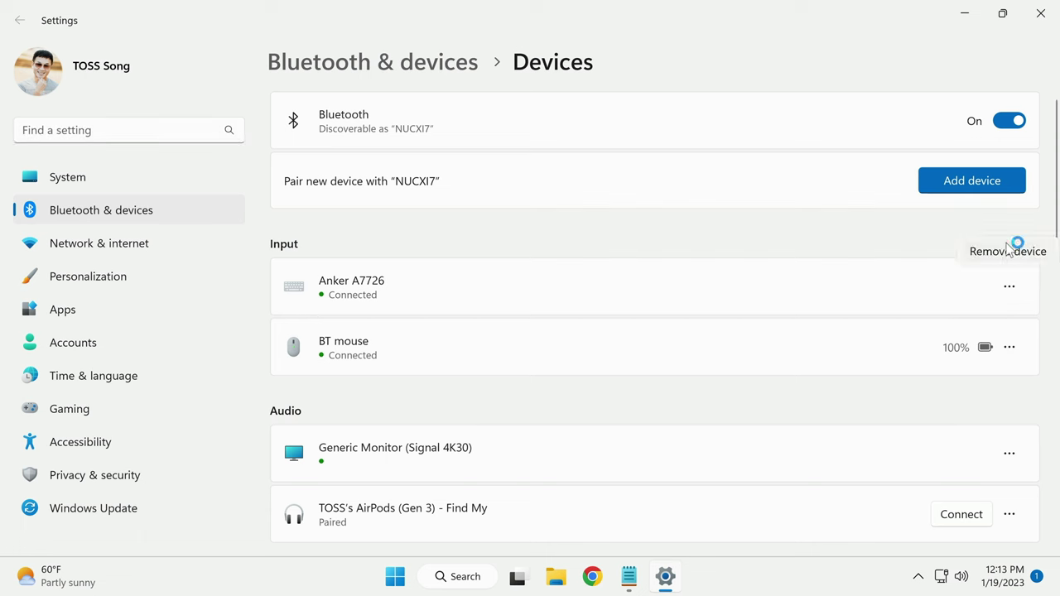
{"action": "left_click", "coordinate": [1012, 249]}
{"action": "left_click", "coordinate": [909, 209]}
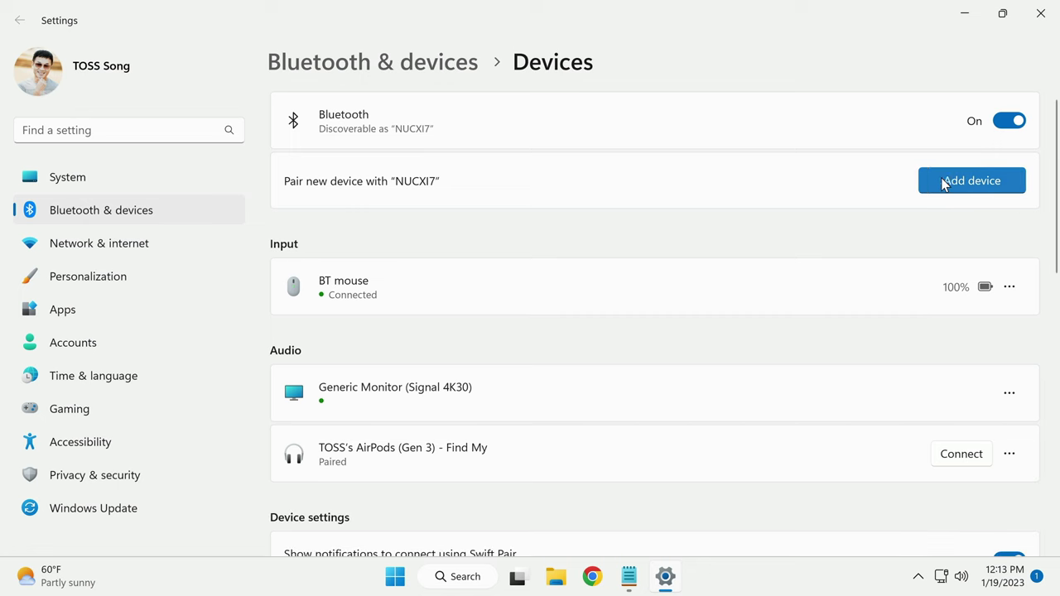
- Add a Bluetooth device in Windows Settings and pair the Anker A7726
{"action": "left_click", "coordinate": [954, 186]}
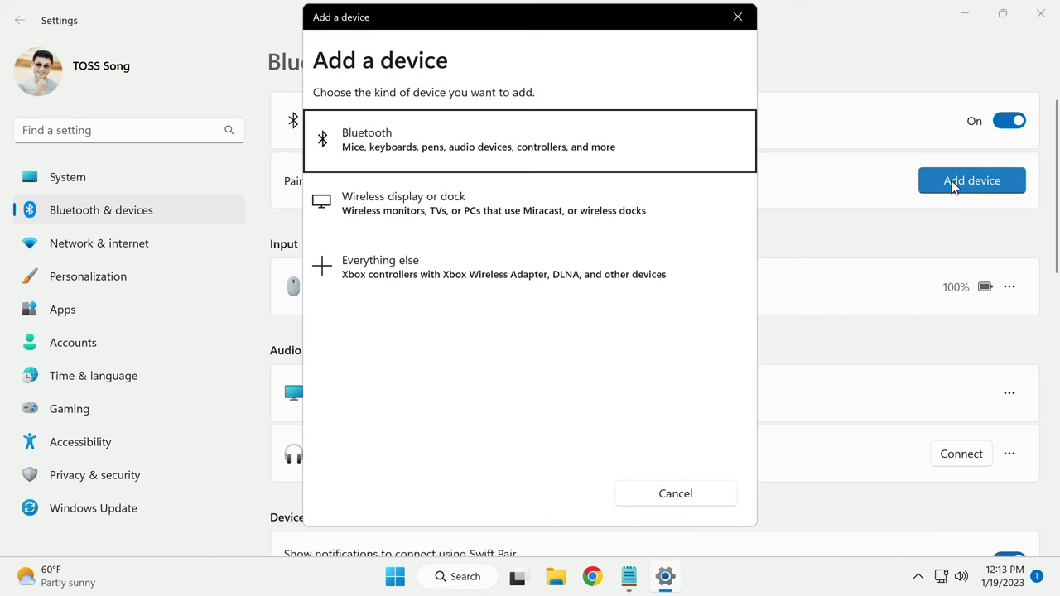
{"action": "left_click", "coordinate": [364, 149]}
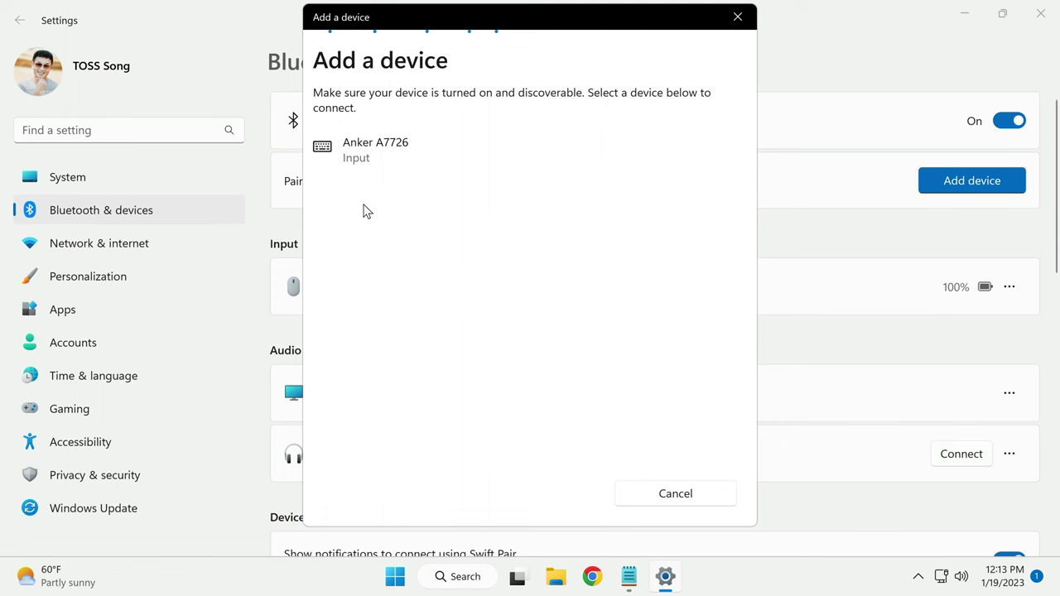
{"action": "left_click", "coordinate": [358, 149]}
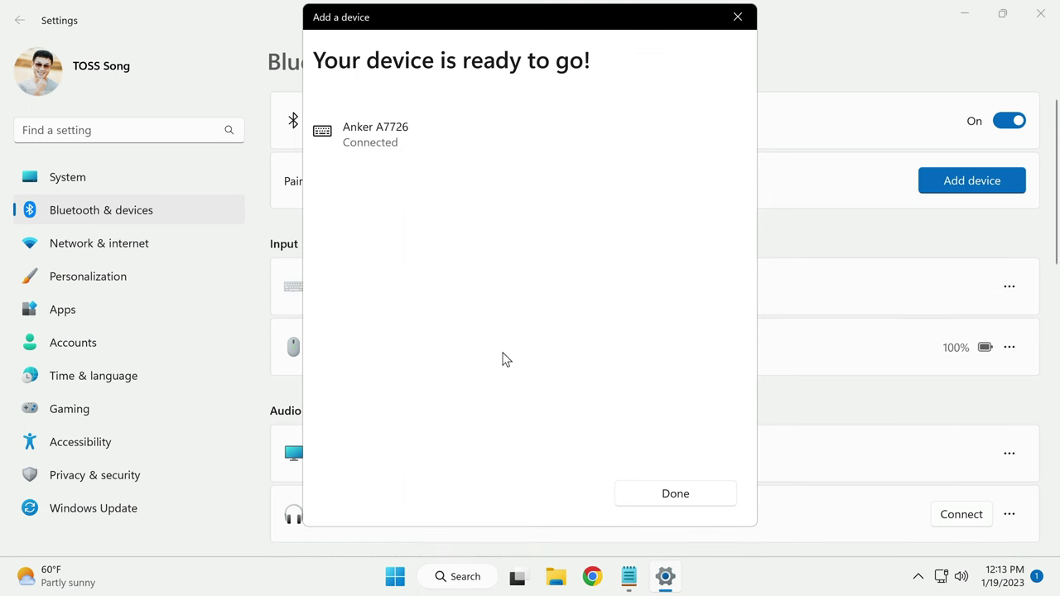
- Type a test line starting 'GHGFHGFH' into Notepad with the keyboard
{"action": "left_click", "coordinate": [628, 584]}
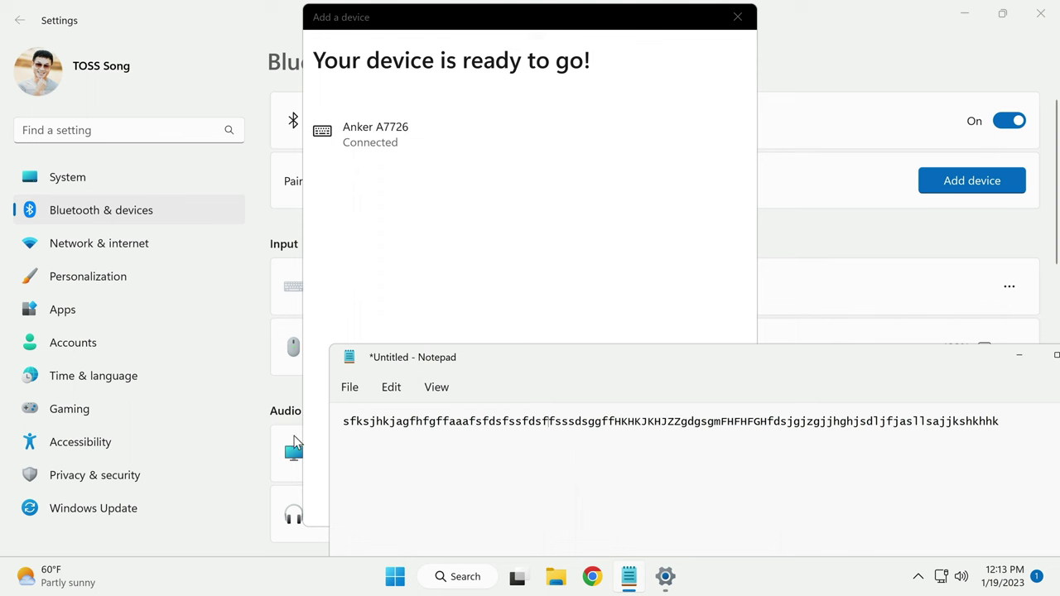
{"action": "left_click", "coordinate": [346, 425]}
{"action": "type", "text": "GHGFHGFH"}
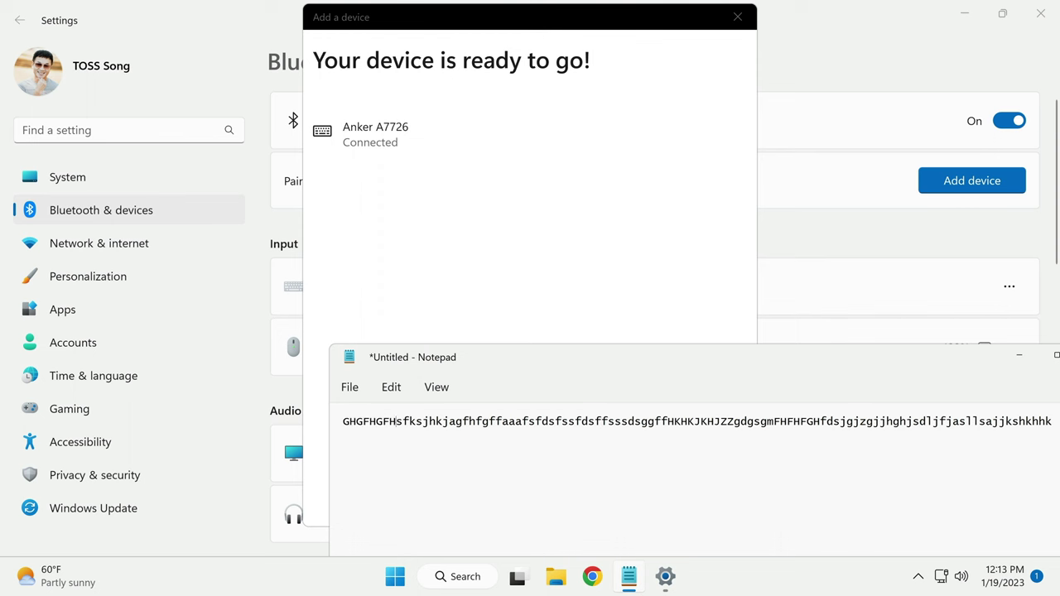
{"action": "type", "text": "GFHFHGFHFHGGHGFHG"}
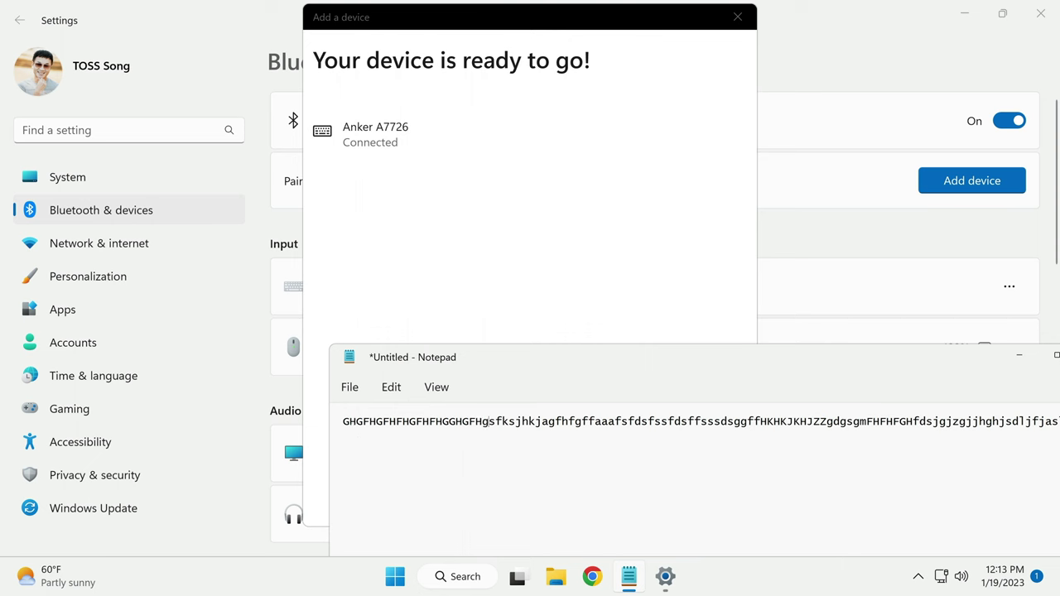
{"action": "type", "text": "ghffghfhff   j "}
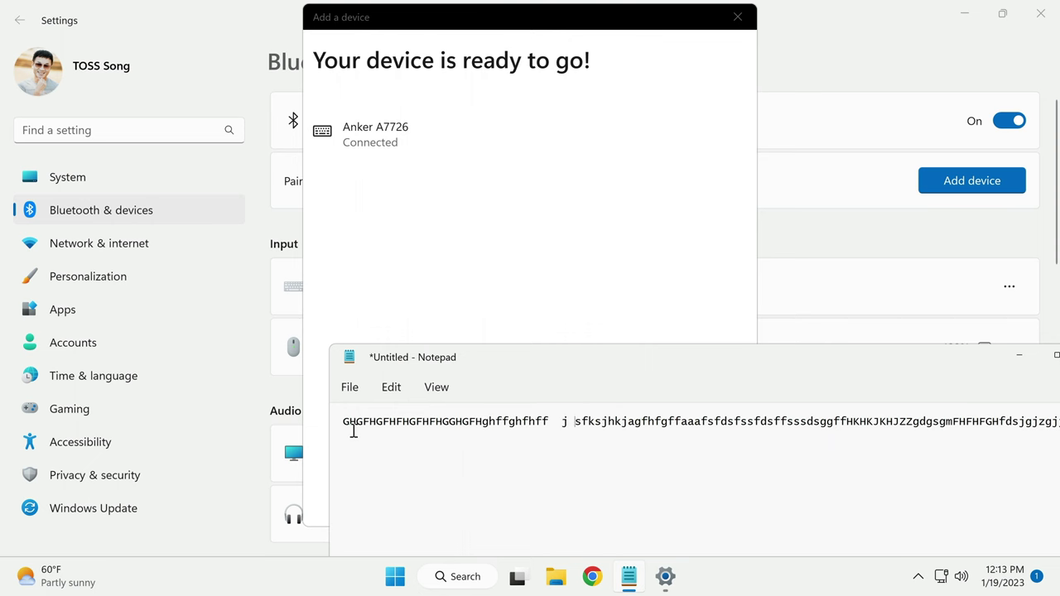
{"action": "type", "text": "f gfhhgyuiyiuyu iuiuyiuy"}
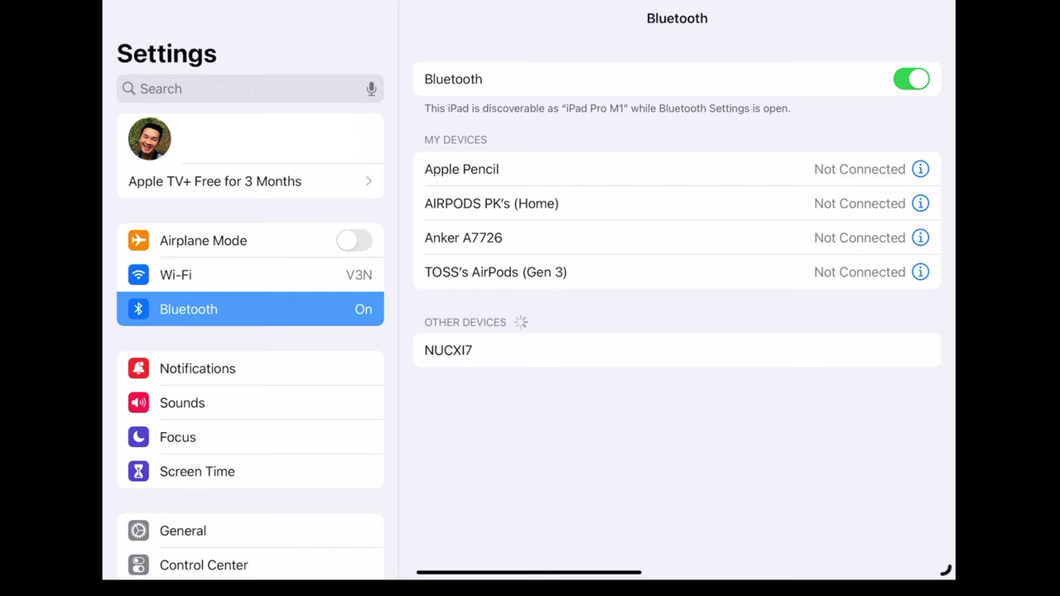
- Forget the Anker A7726 on the iPad and return to Bluetooth settings
{"action": "left_click", "coordinate": [481, 79]}
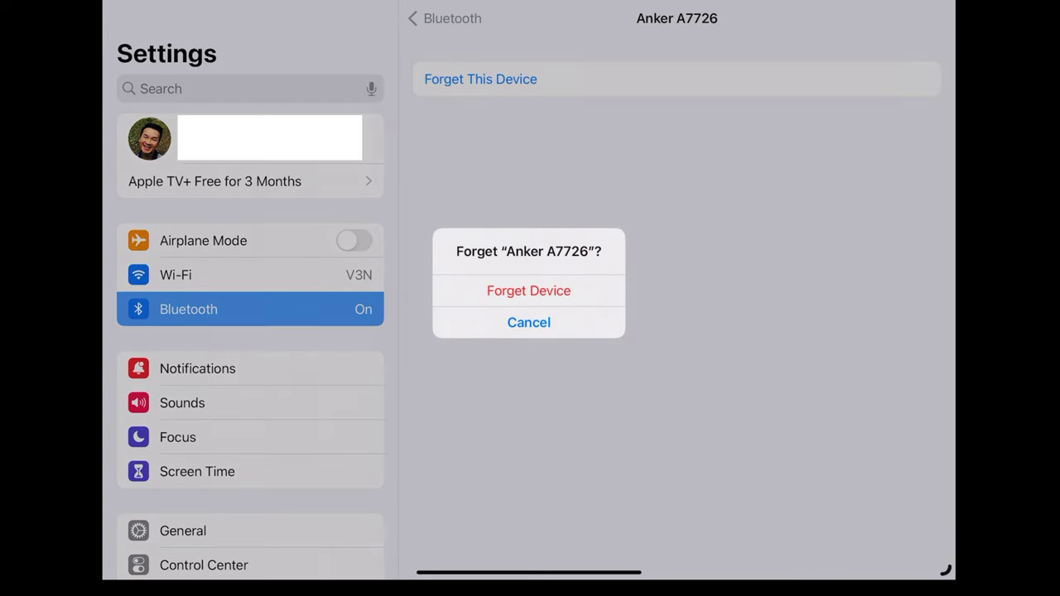
{"action": "left_click", "coordinate": [530, 290]}
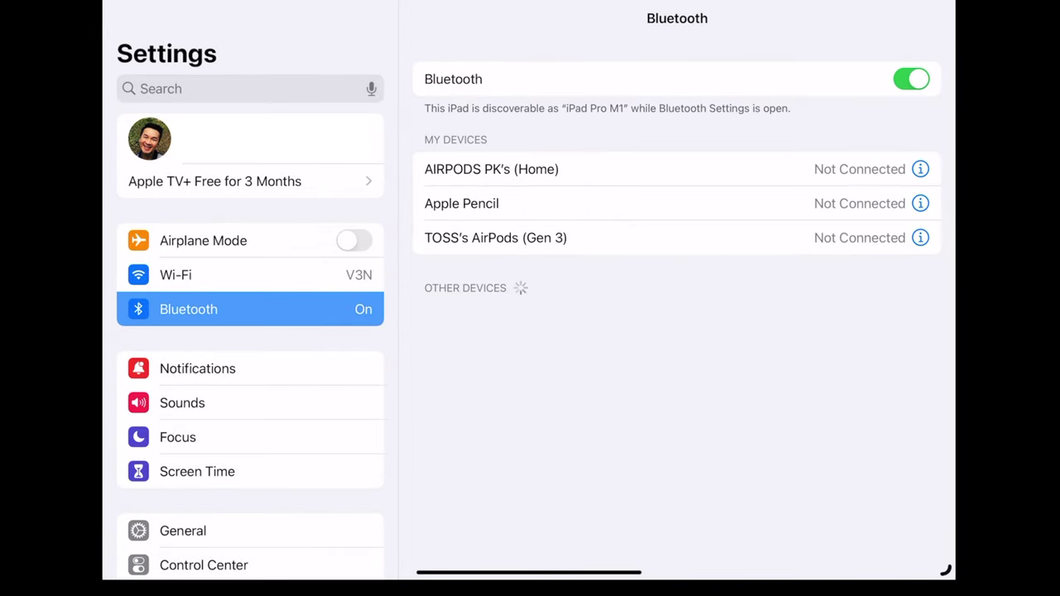
{"action": "left_click", "coordinate": [198, 368]}
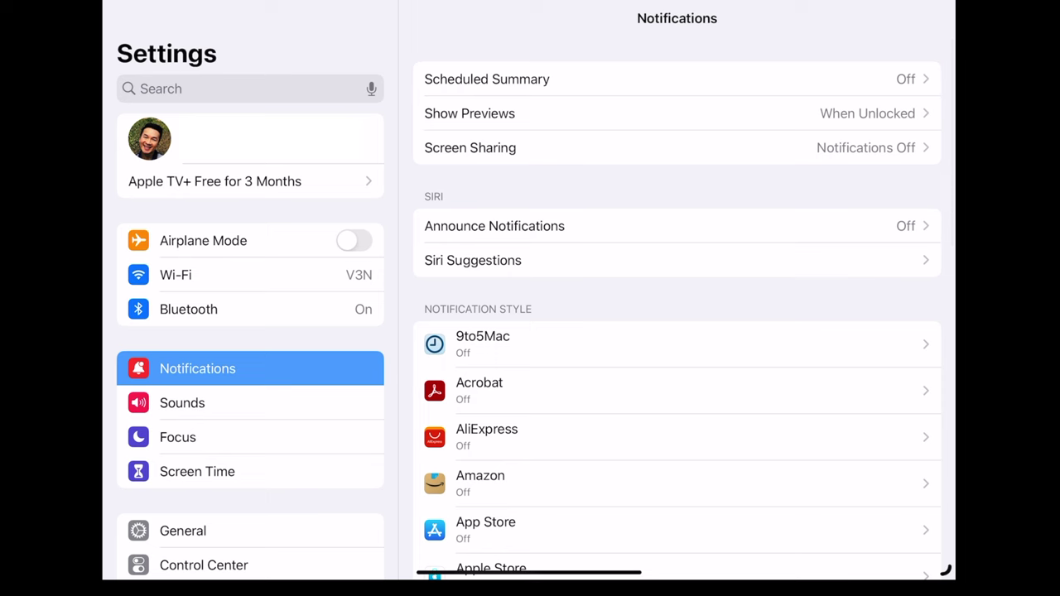
{"action": "left_click", "coordinate": [189, 309]}
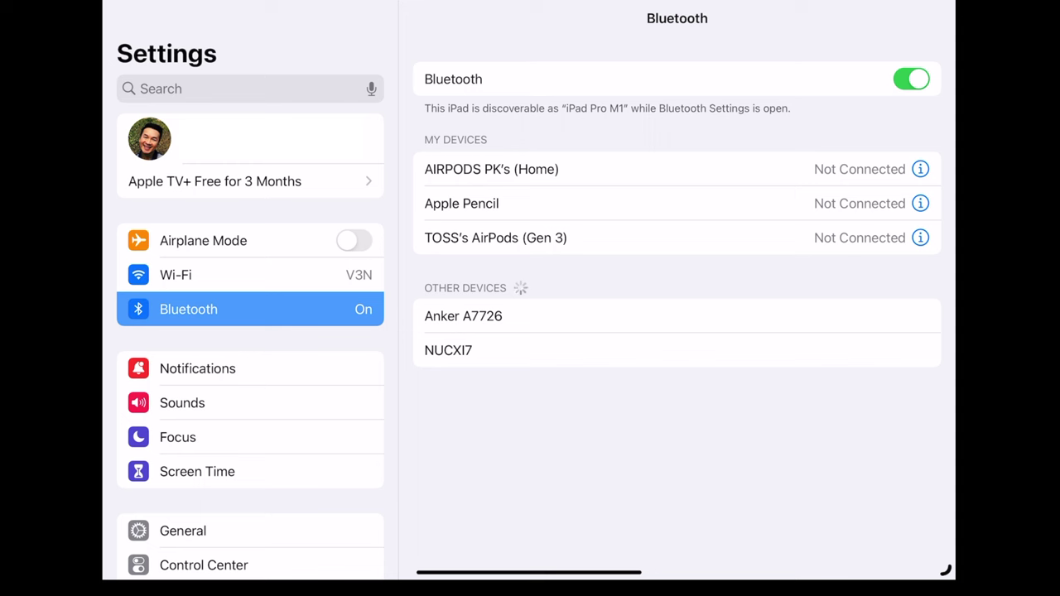
- Re-pair the Anker A7726 and type a string of test characters into the note
{"action": "left_click", "coordinate": [464, 315]}
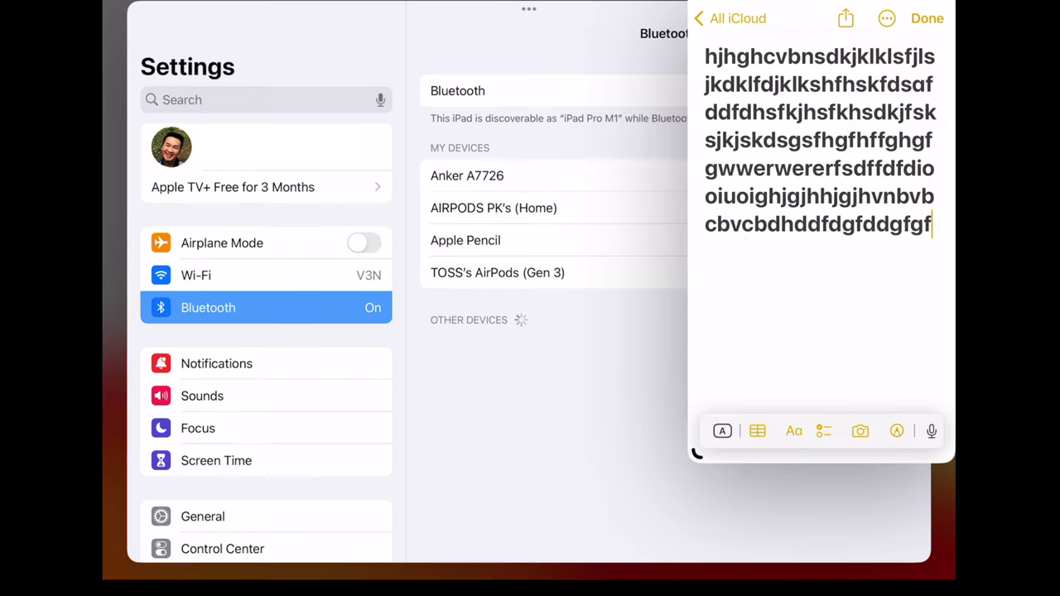
{"action": "type", "text": "ddgfdgfdgfdhgfhgfhgfhgfhgfhg"}
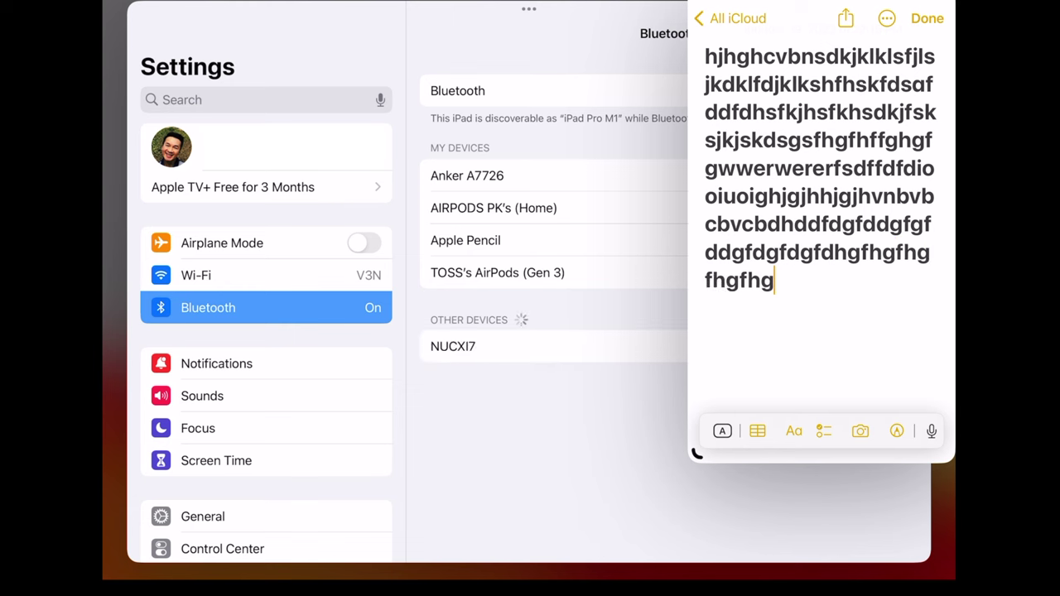
{"action": "type", "text": "fkkjkjhkjhkhhggjhgjhgbvnbvnvnvvb"}
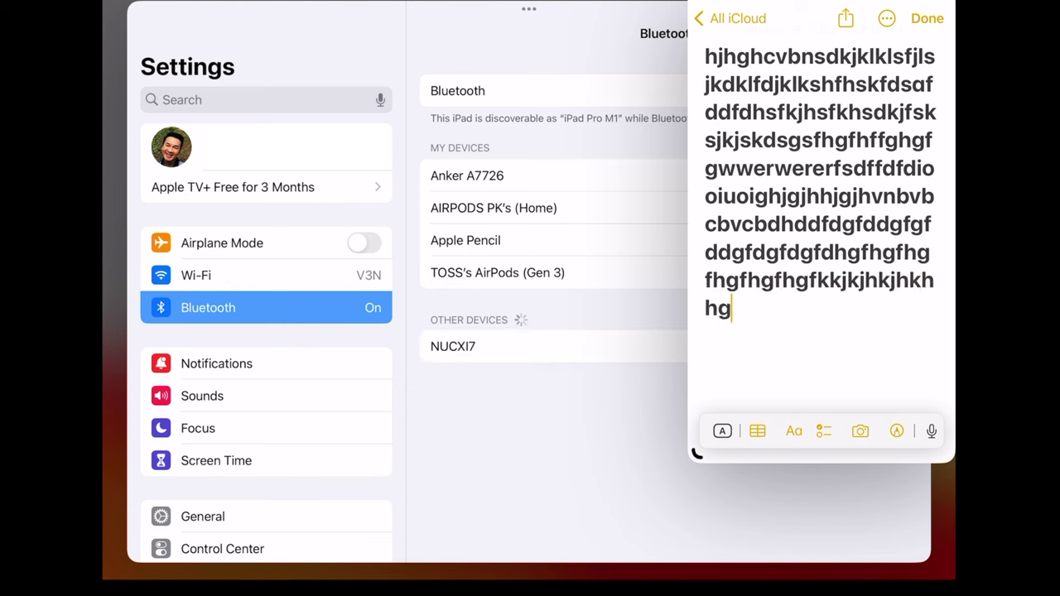
{"action": "type", "text": "vb"}
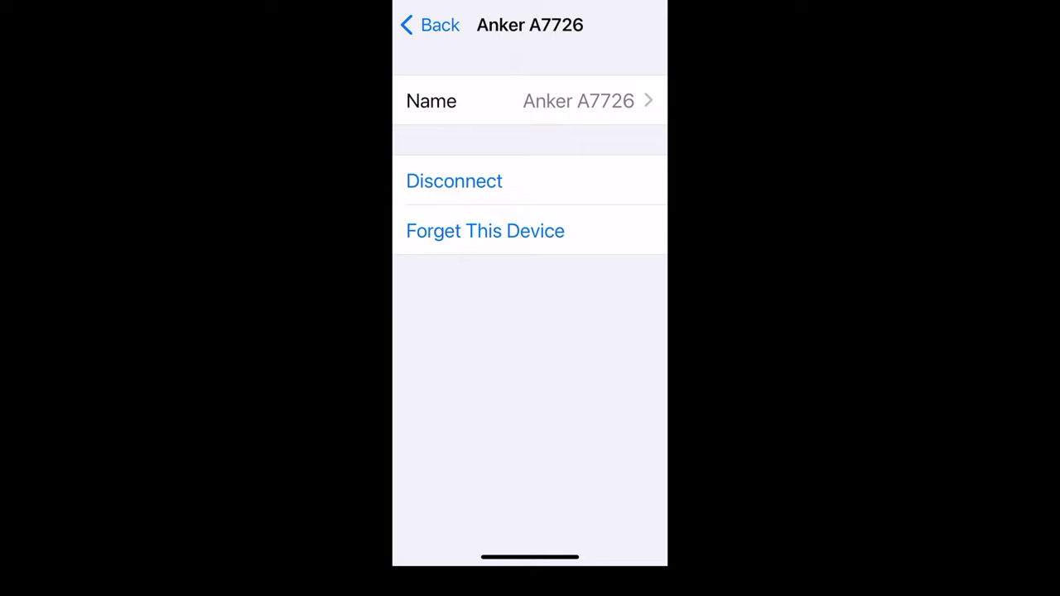
- Forget the Anker A7726 on the iPhone, then re-pair it from Other Devices
{"action": "left_click", "coordinate": [485, 231]}
{"action": "left_click", "coordinate": [528, 459]}
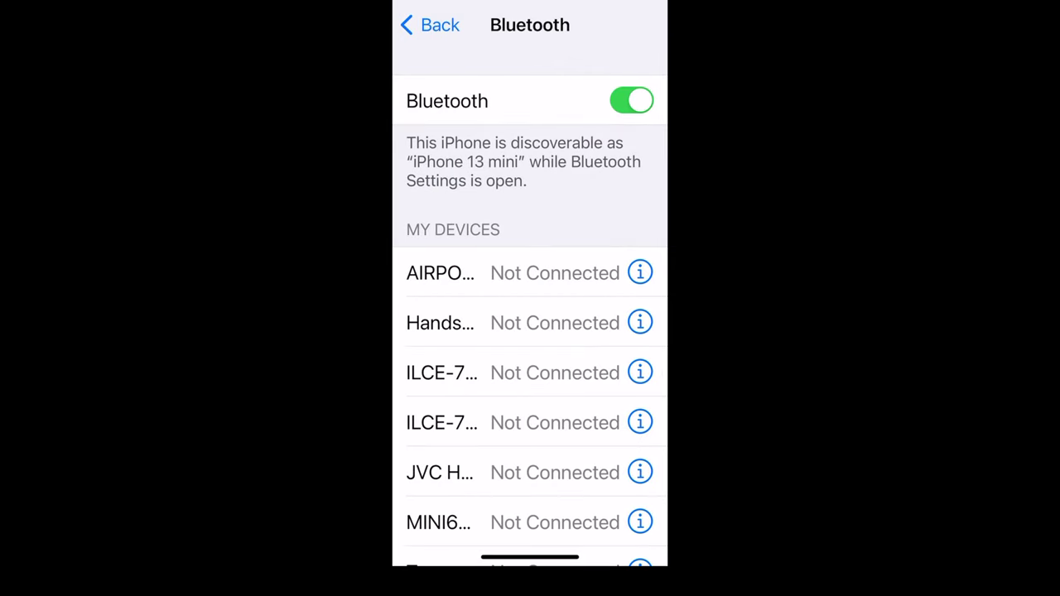
{"action": "scroll", "coordinate": [530, 306], "scroll_direction": "down", "scroll_amount": 5}
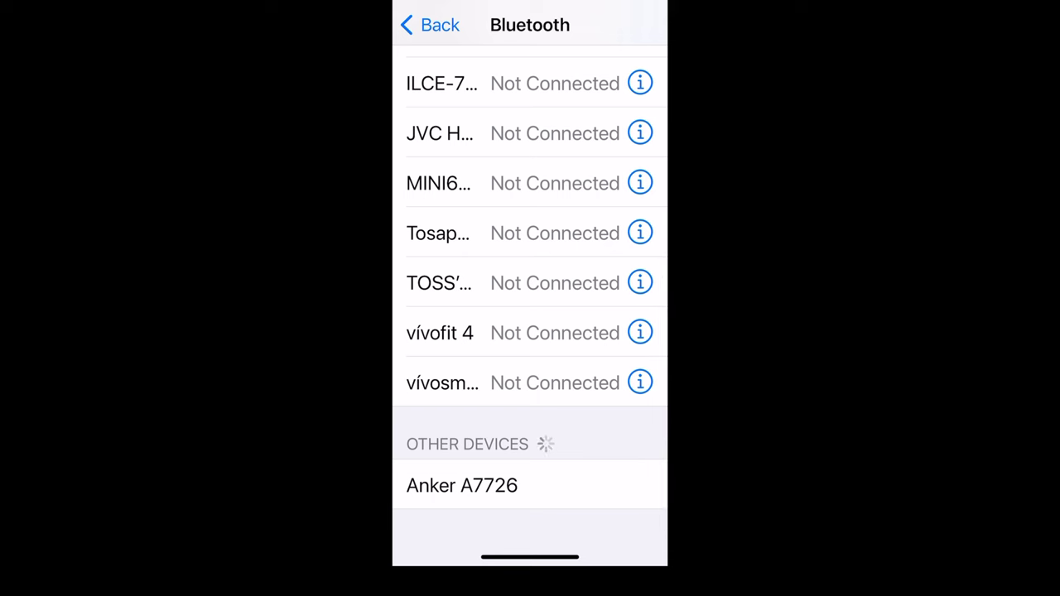
{"action": "left_click", "coordinate": [462, 485]}
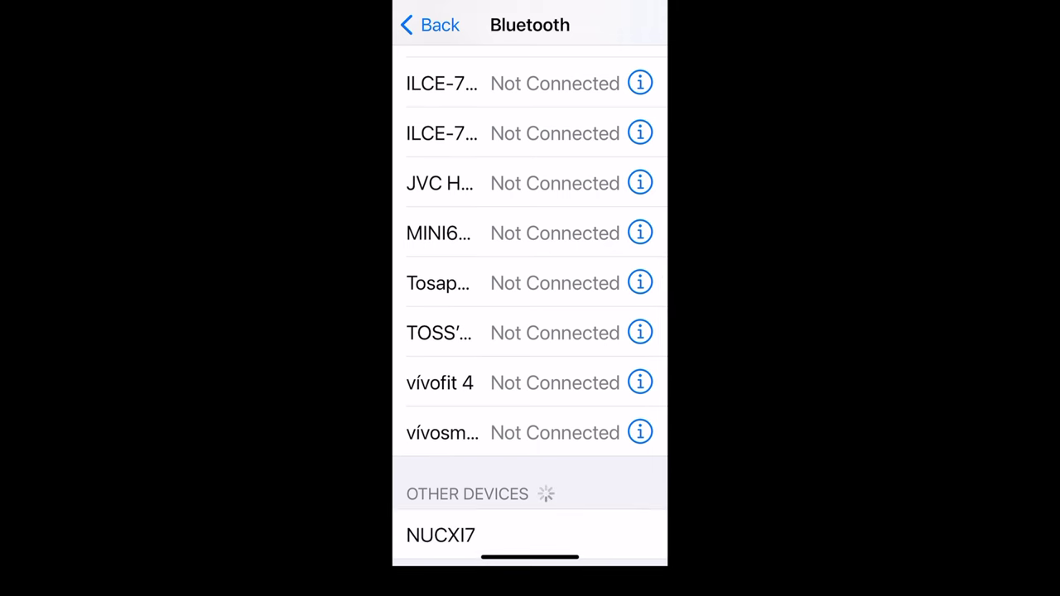
{"action": "scroll", "coordinate": [531, 298], "scroll_direction": "up", "scroll_amount": 10}
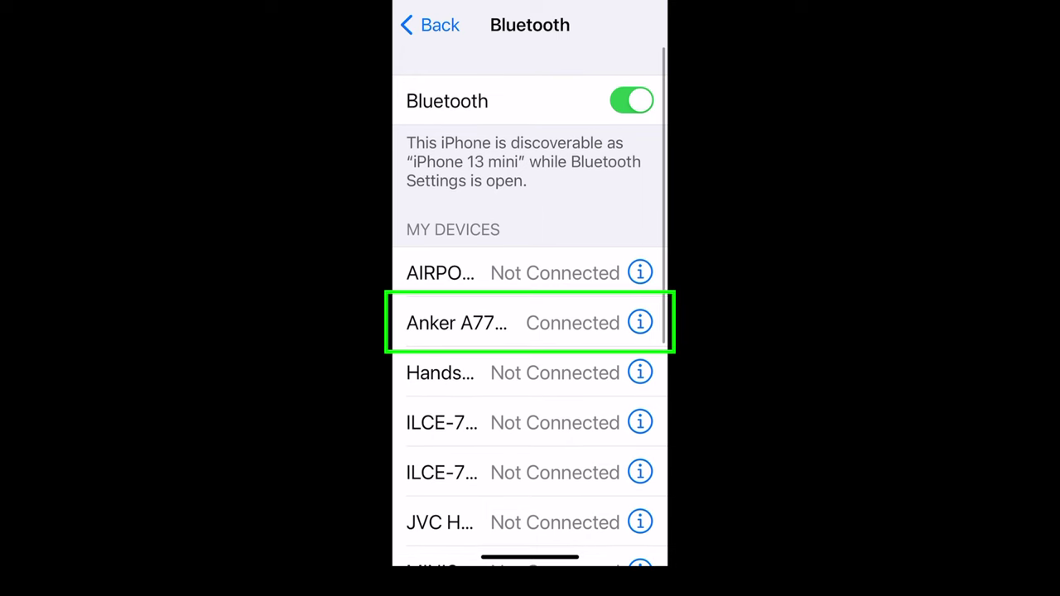
- Return to iPhone Notes and type a line of test characters from the Anker keyboard
{"action": "left_click_drag", "start_coordinate": [530, 559], "coordinate": [531, 348]}
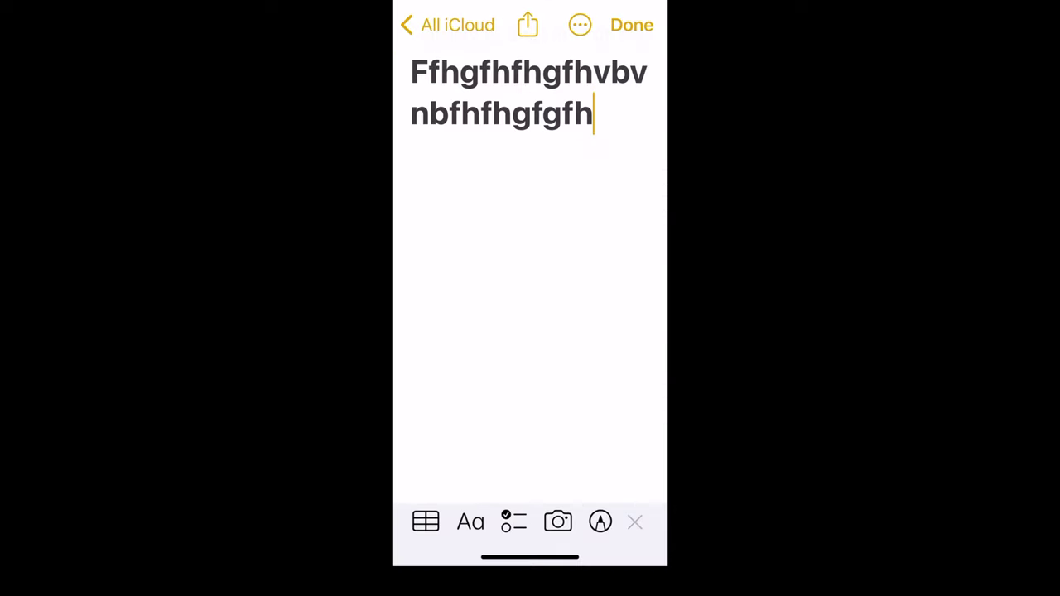
{"action": "type", "text": "hgff"}
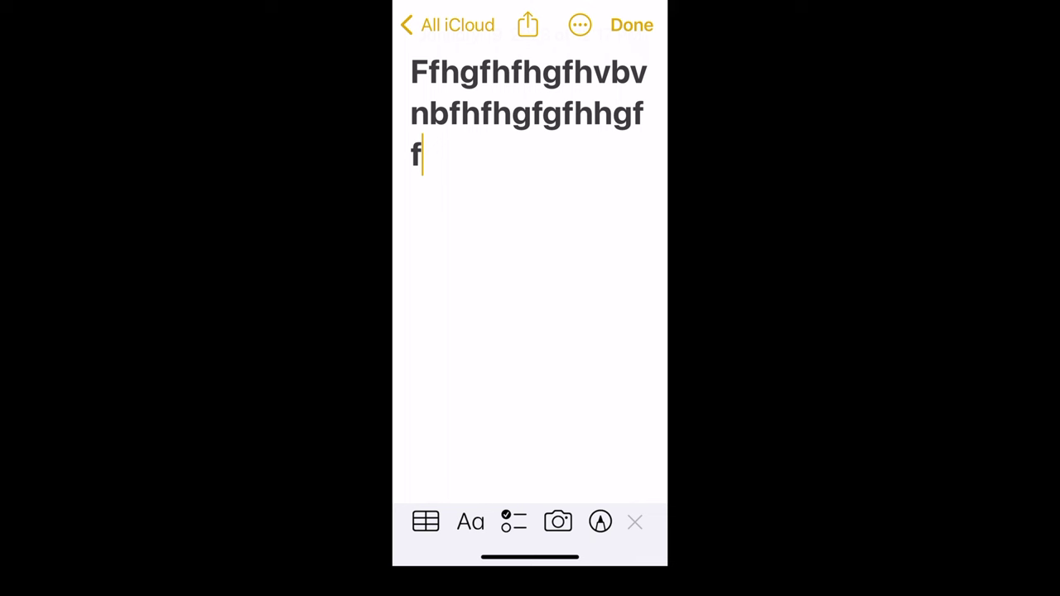
{"action": "type", "text": "fhgfhgfhgfhgfhfhgfghfhgfhgfhg"}
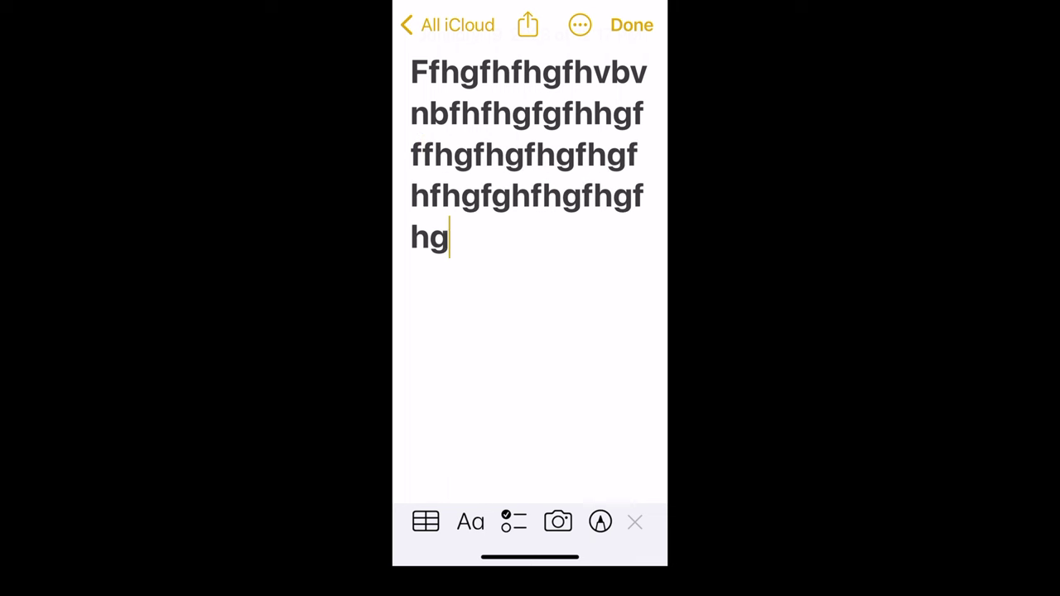
{"action": "type", "text": "fhfhgfhgfhggfhgfgfghfhf"}
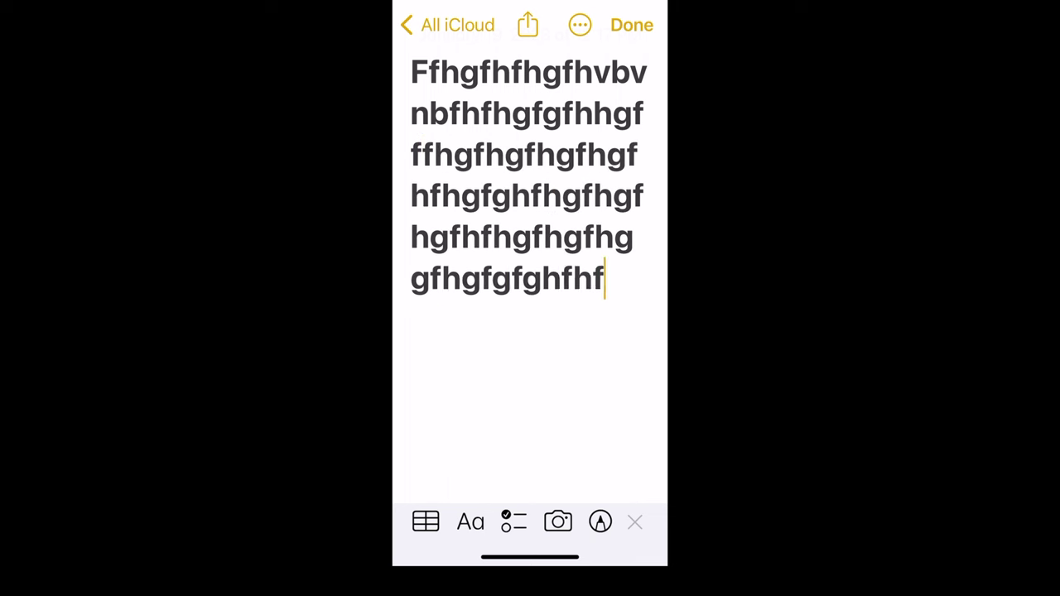